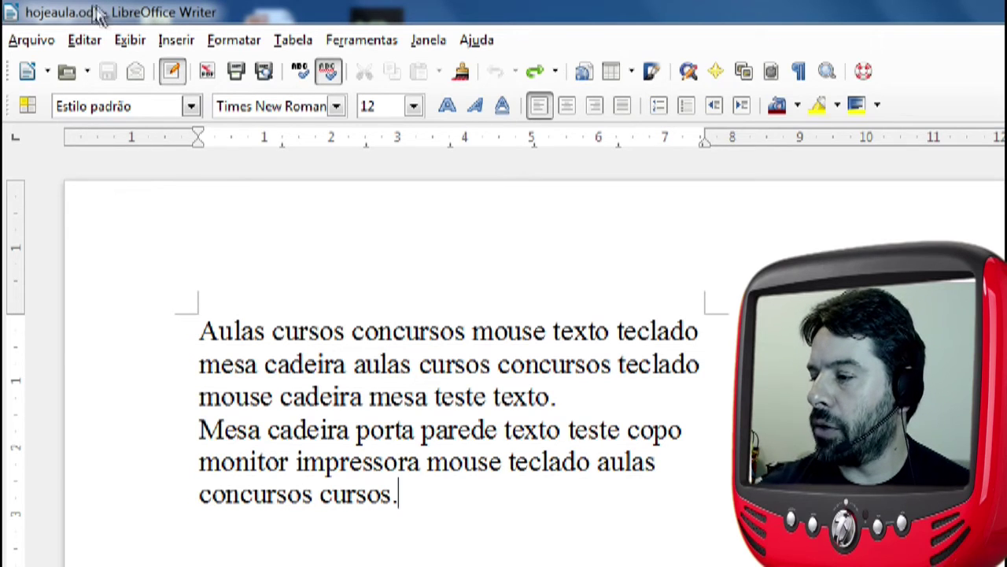
- Examine the line, column and page break types offered for a manual break, without inserting one
click(178, 42)
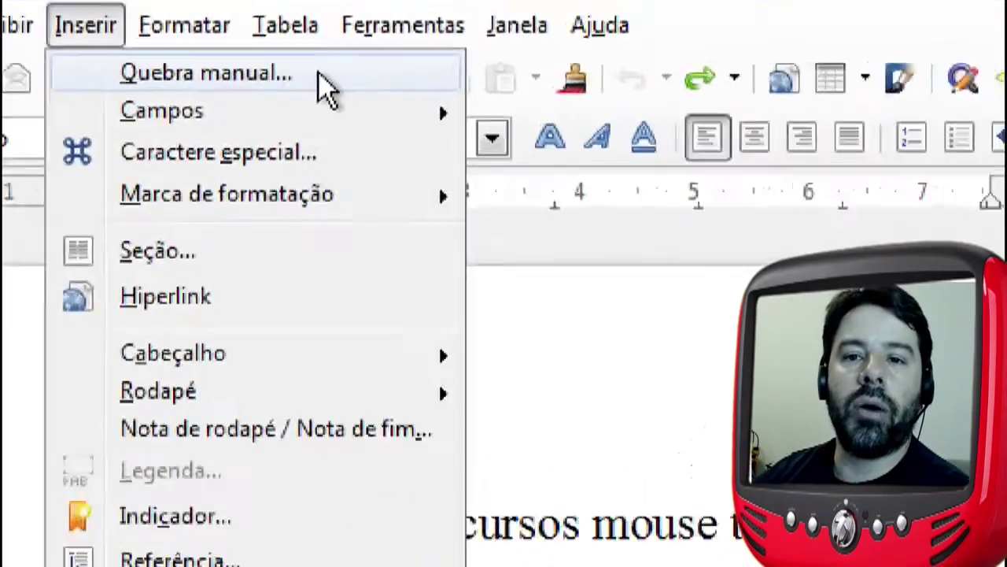
click(224, 23)
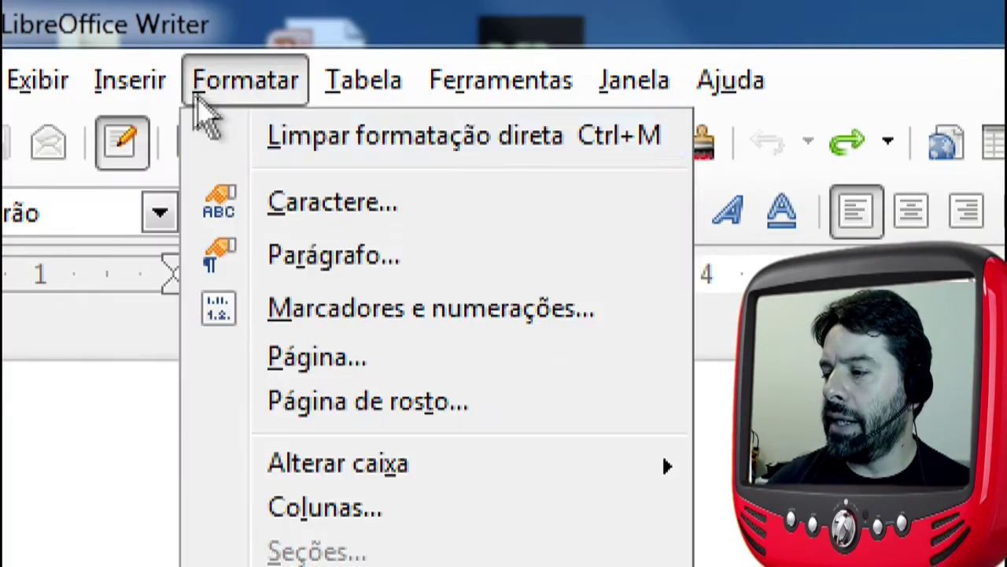
mouse_move(47, 21)
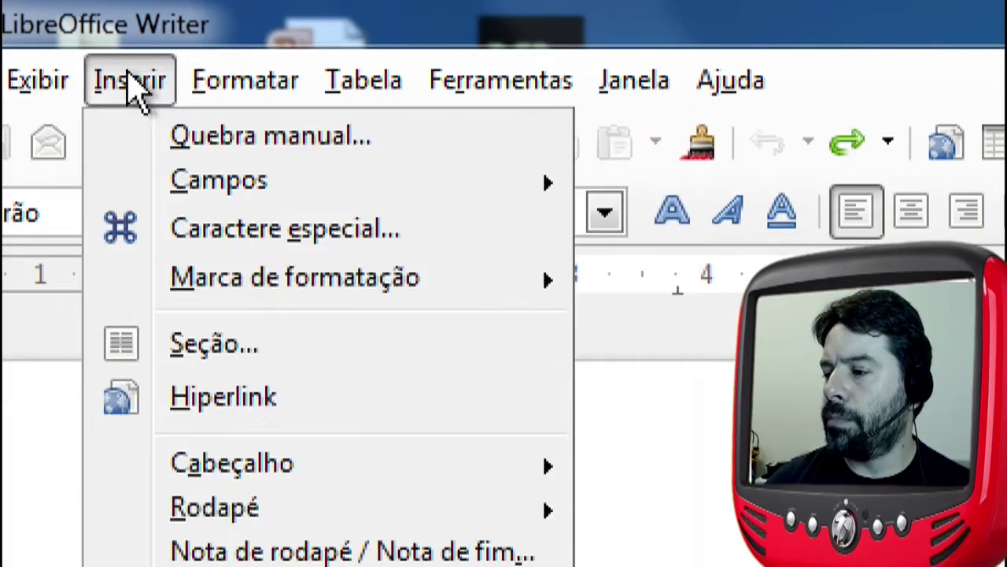
click(157, 138)
drag(108, 103, 306, 80)
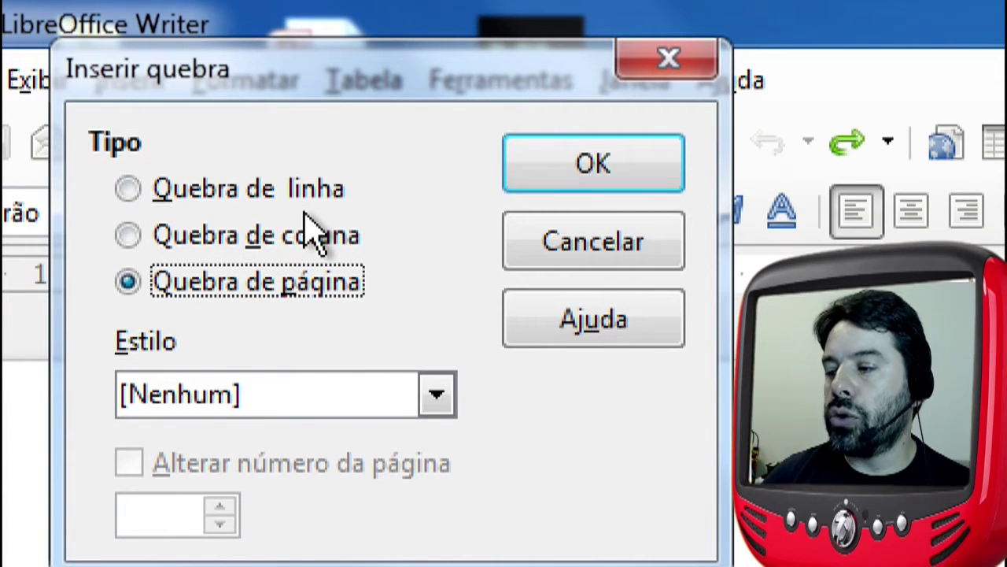
click(301, 196)
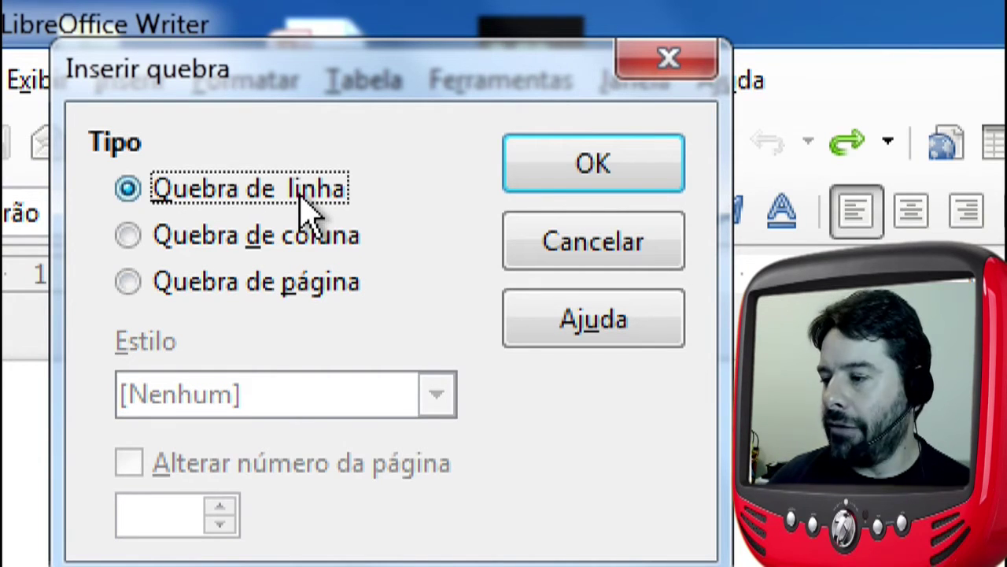
click(306, 236)
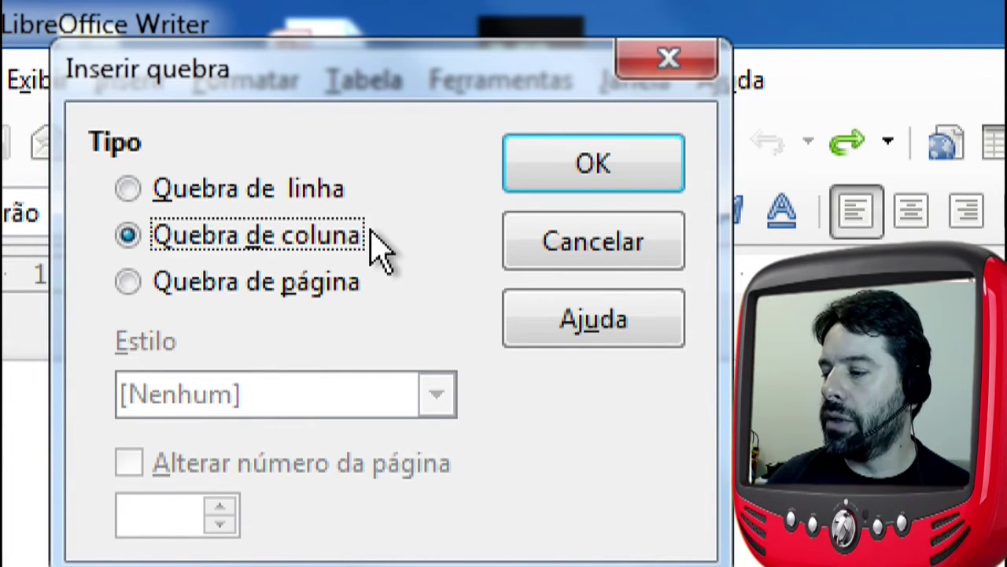
click(312, 277)
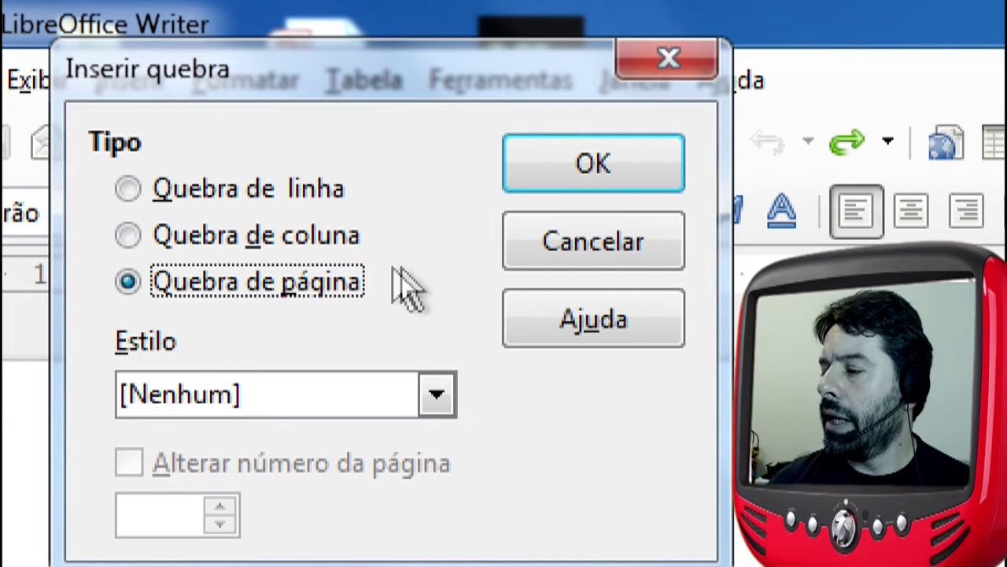
click(535, 264)
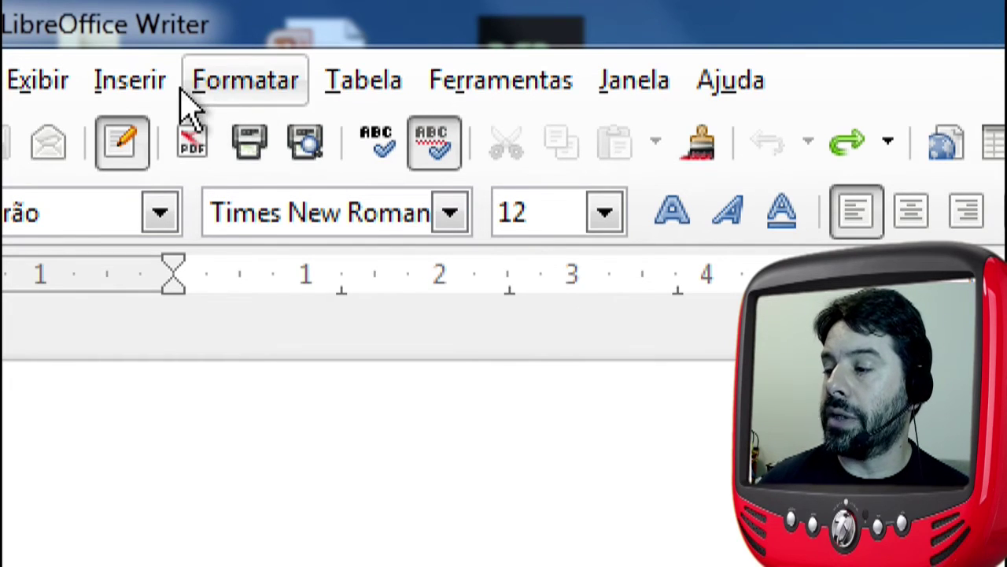
click(155, 88)
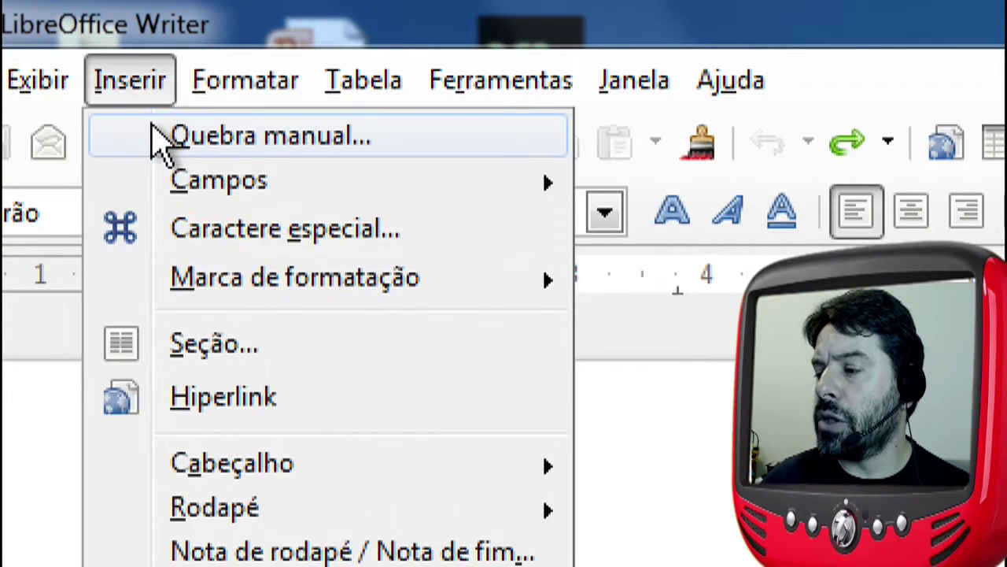
click(401, 153)
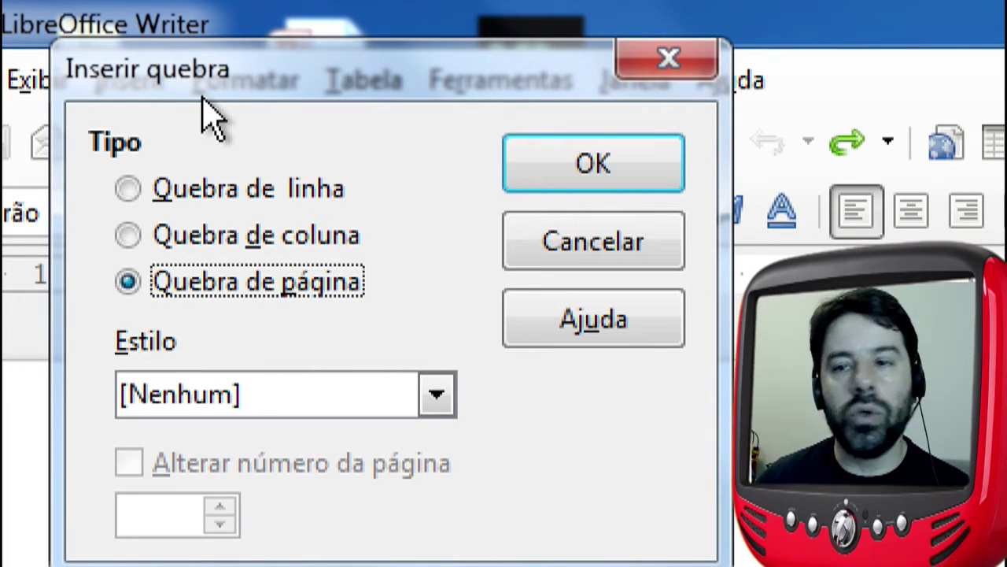
click(292, 201)
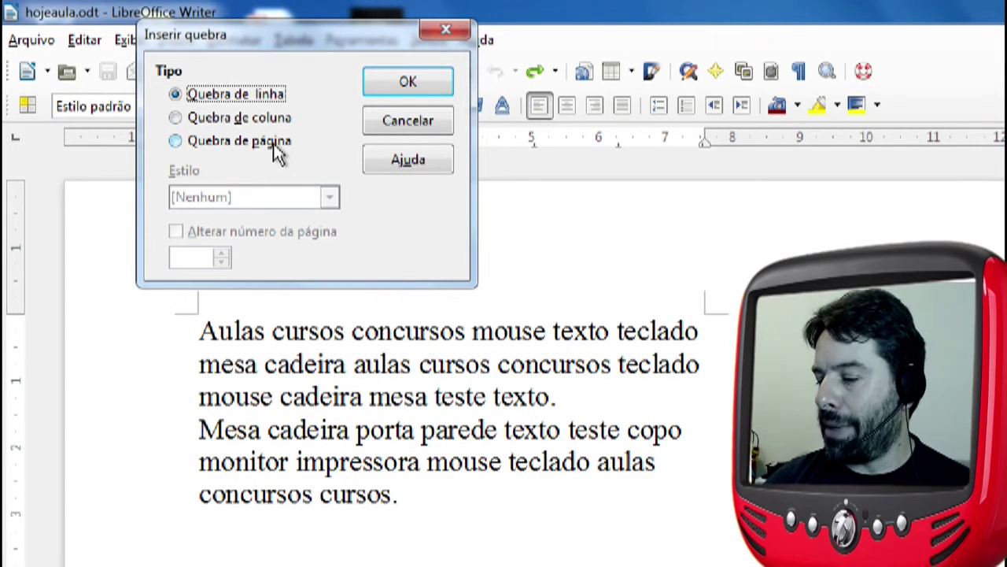
key(Escape)
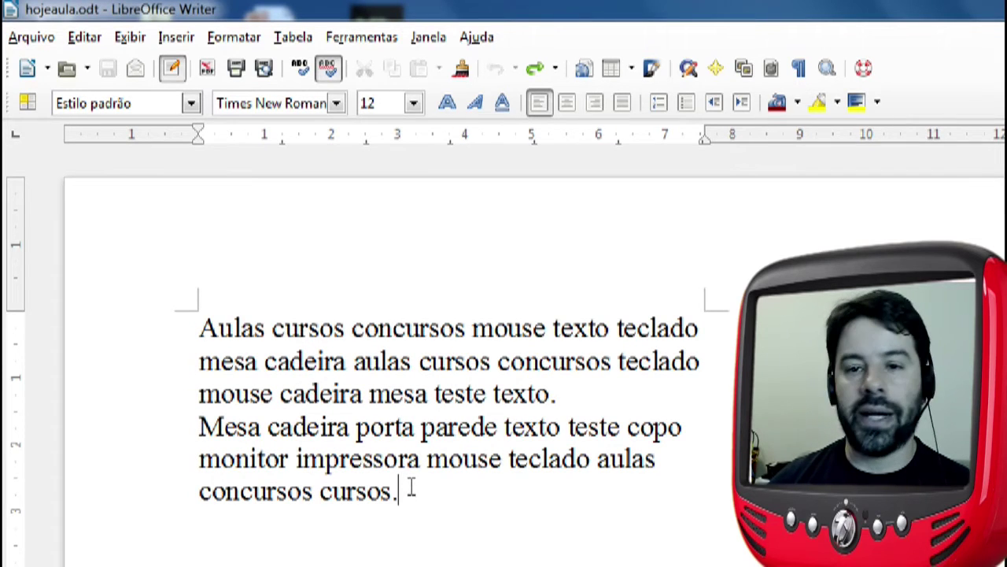
- Remove the final period of the second paragraph and insert a manual line break in its place
key(Left)
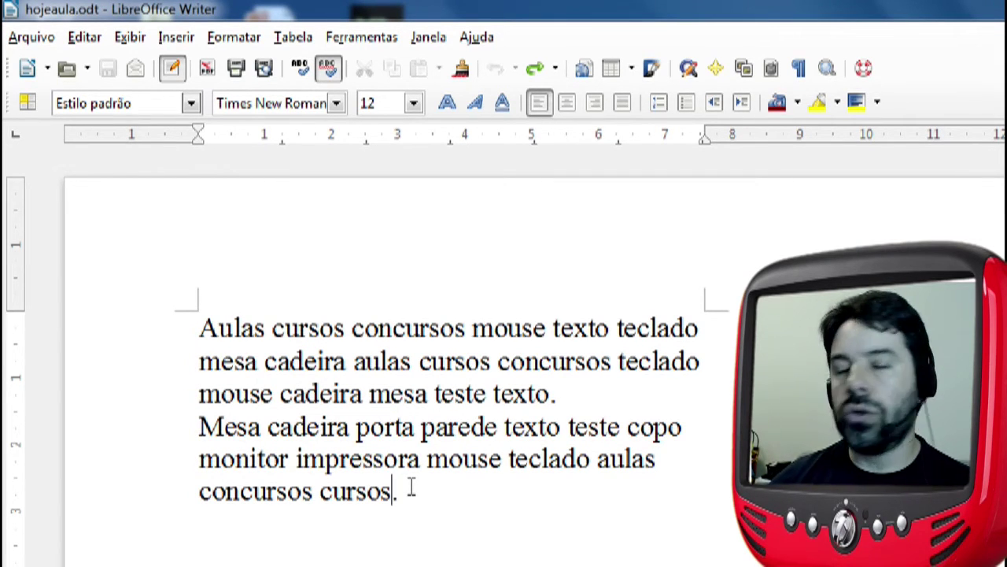
key(Delete)
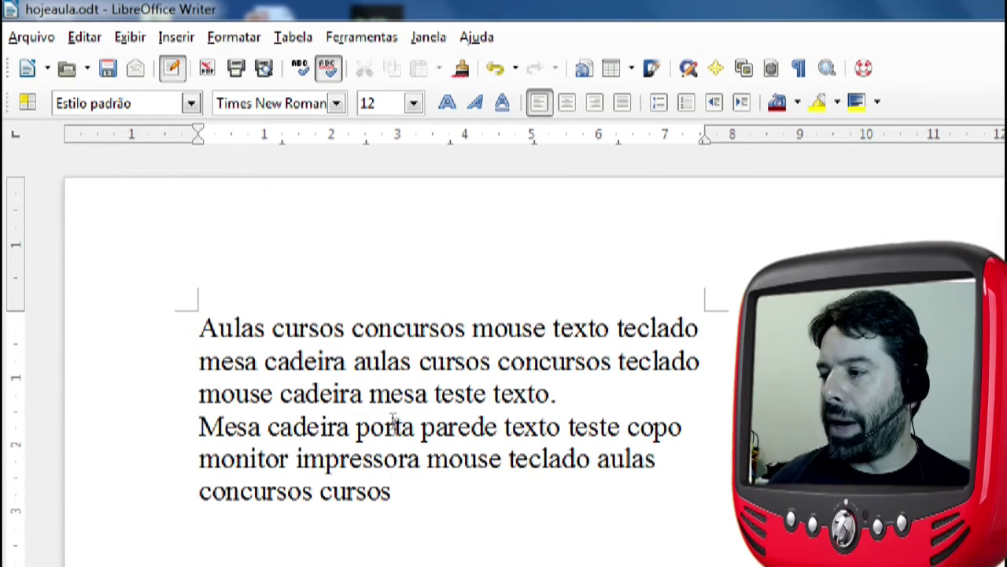
click(175, 37)
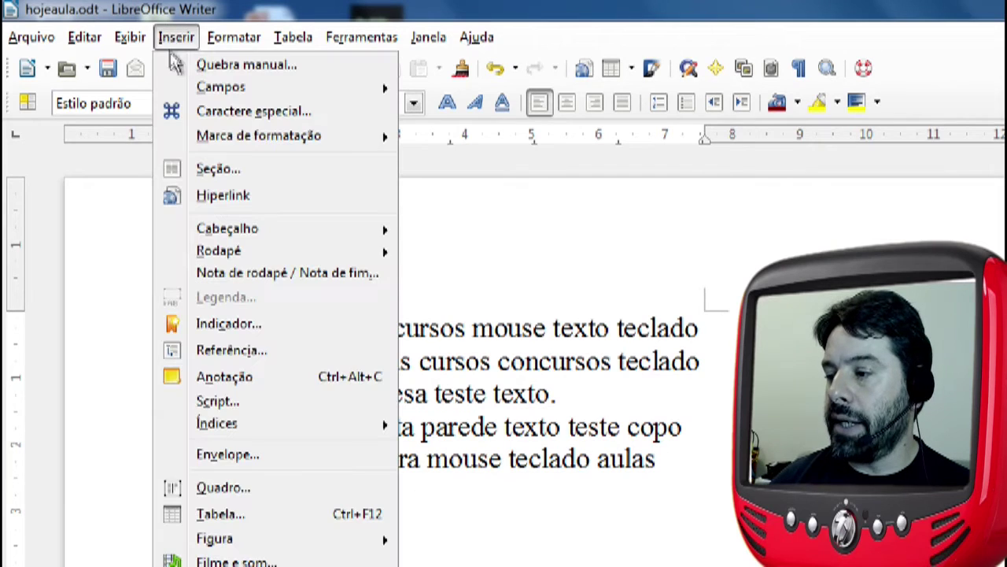
click(189, 69)
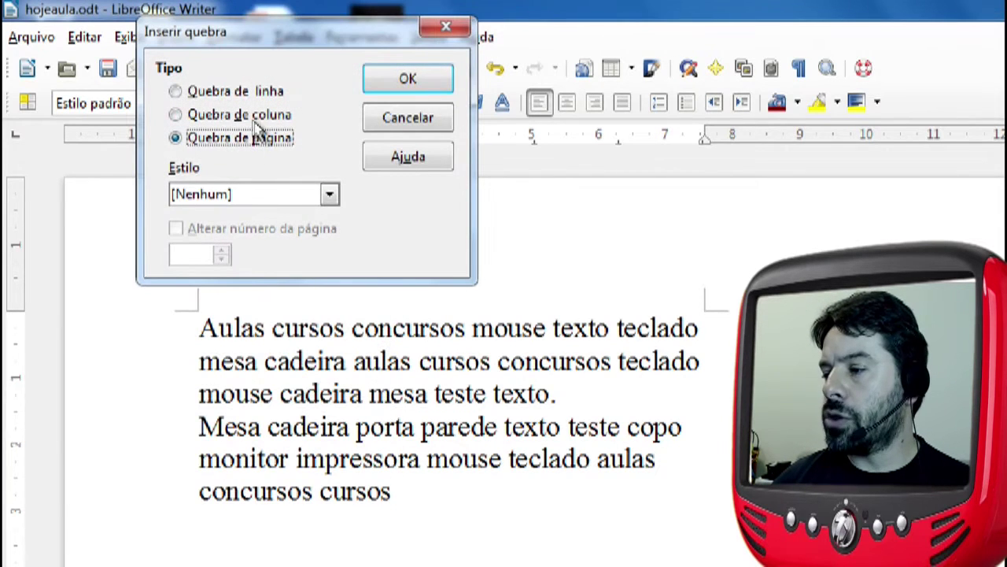
click(236, 92)
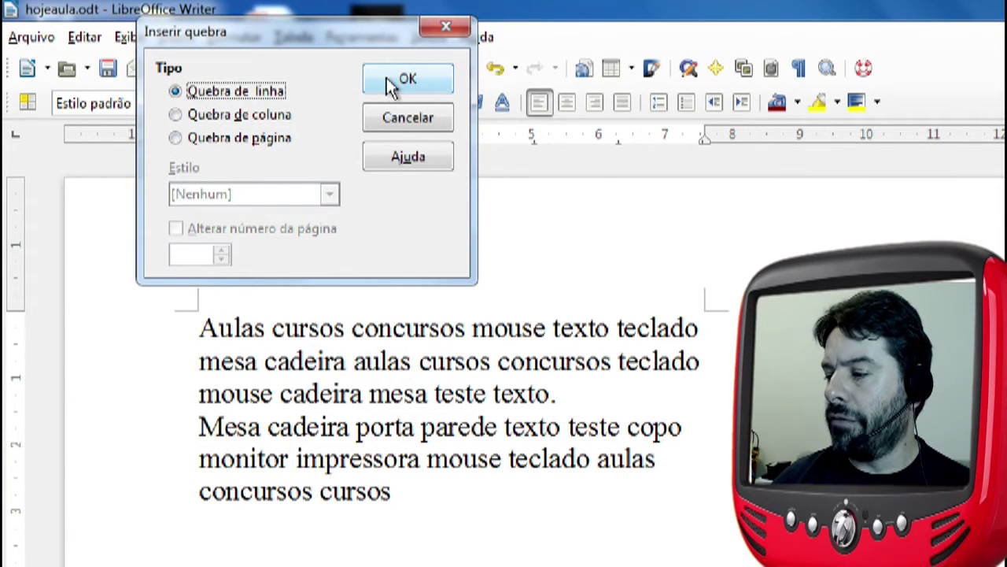
click(387, 83)
- Enter the word "aulas" in lowercase on the line after the break
text(A)
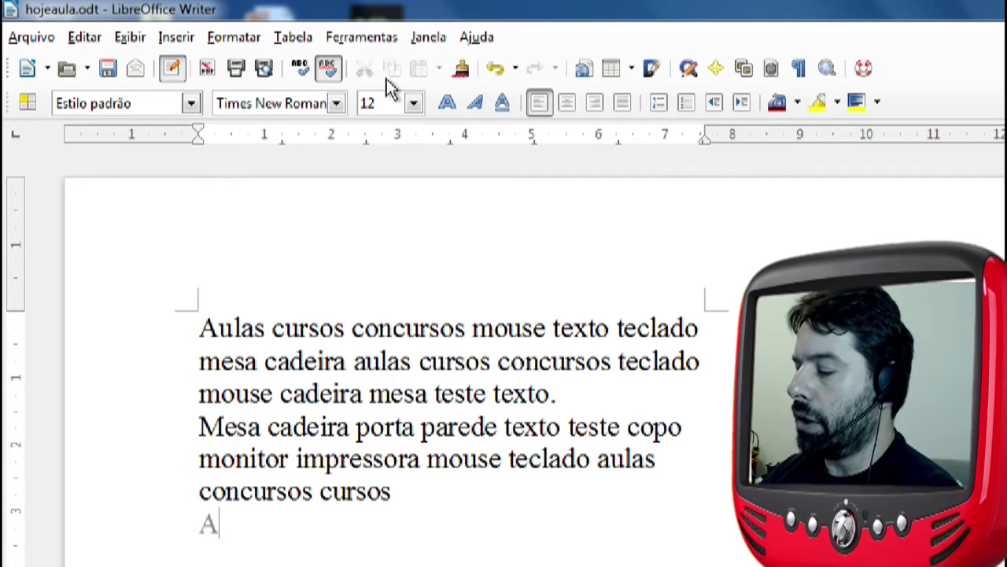
text(ulas)
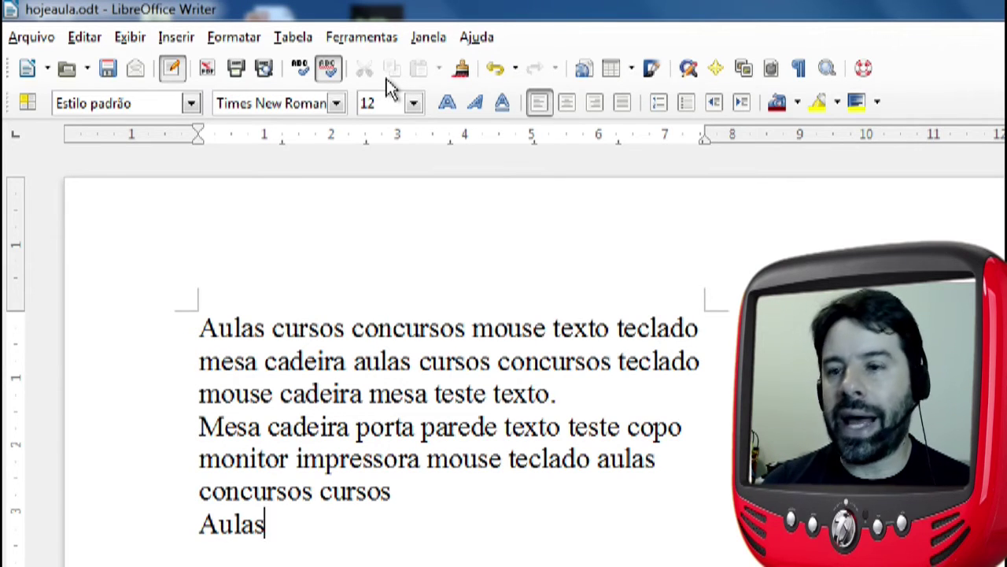
key(Home)
text(a)
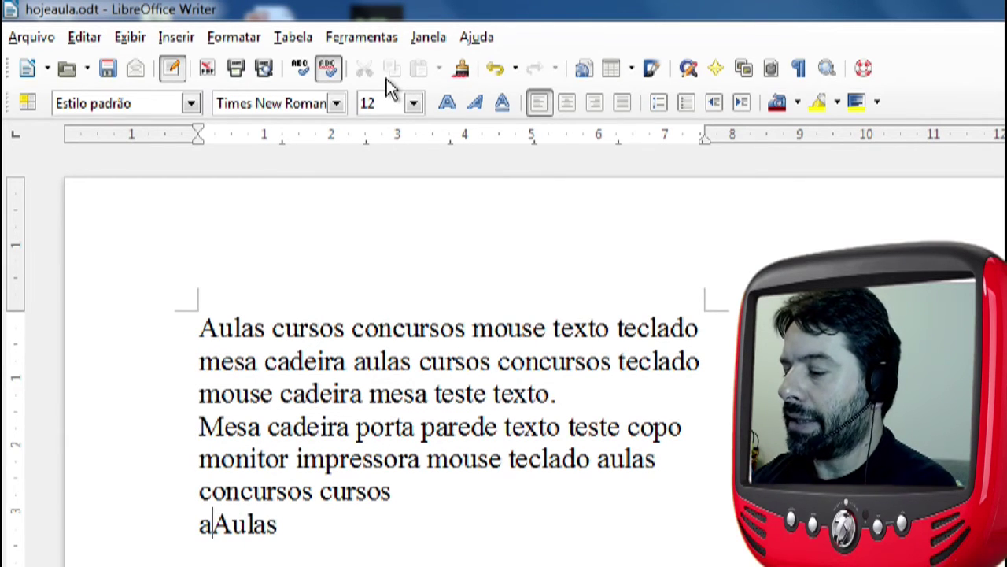
key(Delete)
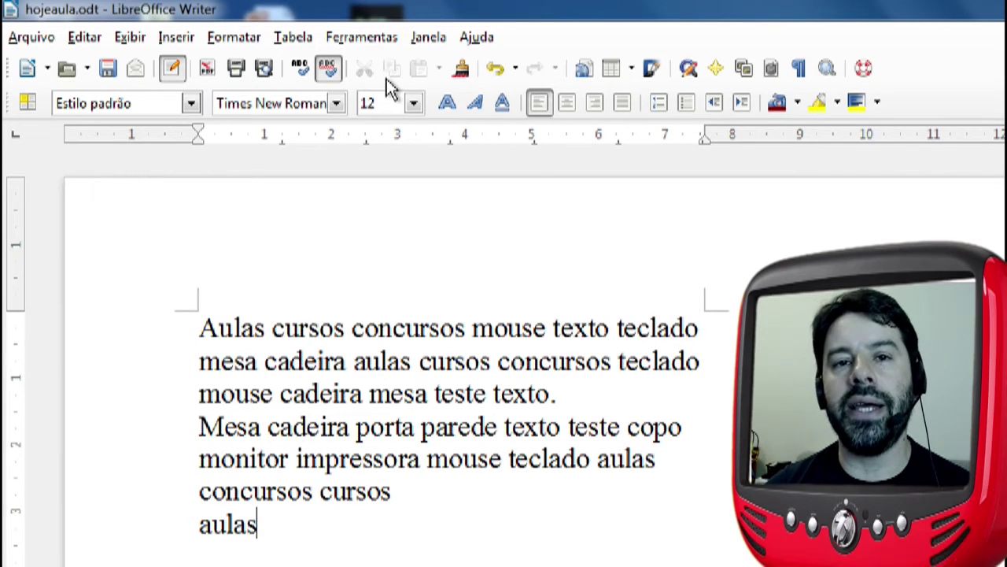
- Delete the line break and the word "aulas", and restore the period after "cursos"
key(Up)
key(End)
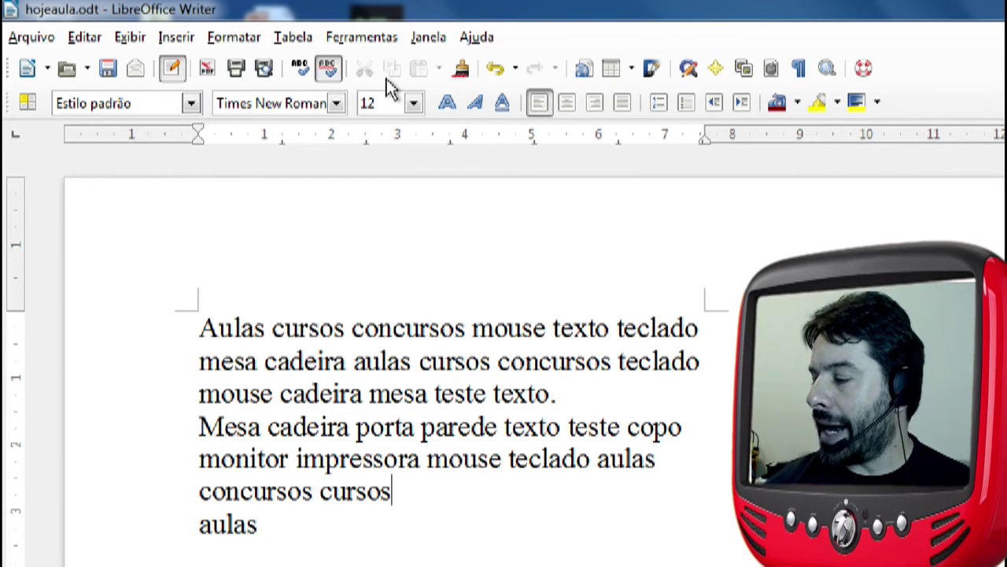
key(Delete)
key(Delete)
key(Delete)
key(Delete)
key(Delete)
key(Delete)
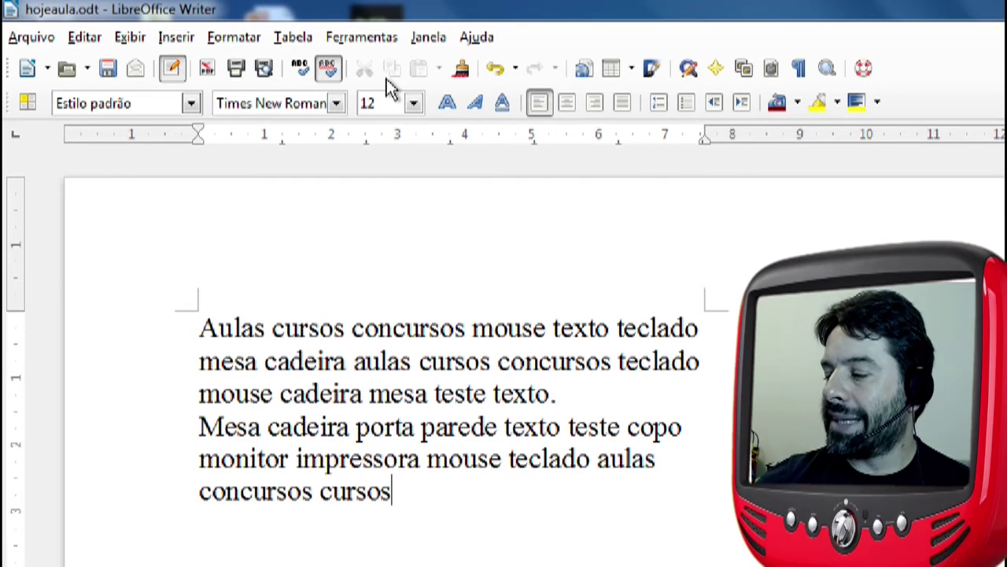
text(.)
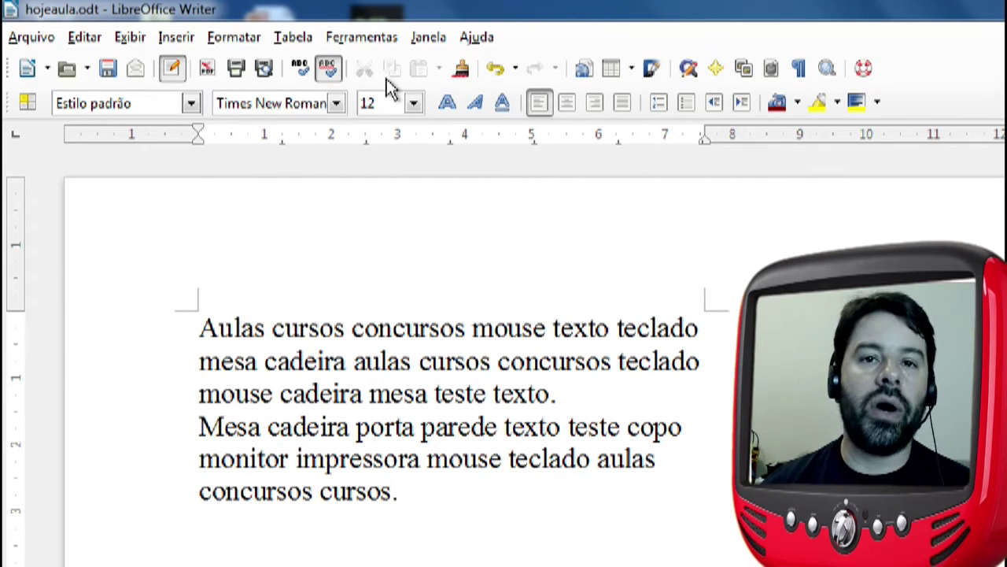
- Start a new paragraph after "concursos cursos." and enter the capitalized word "Aulas"
key(Return)
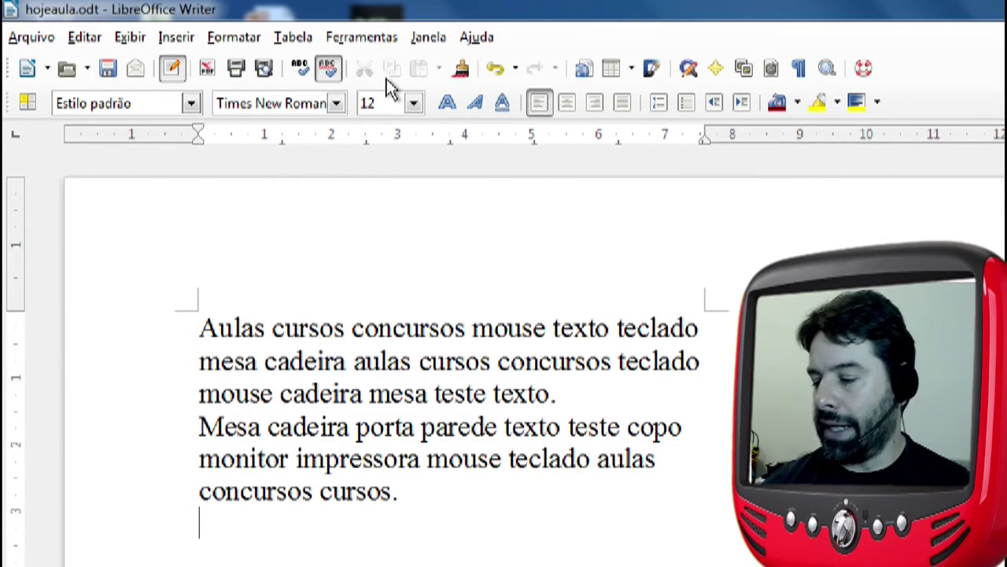
text(aU)
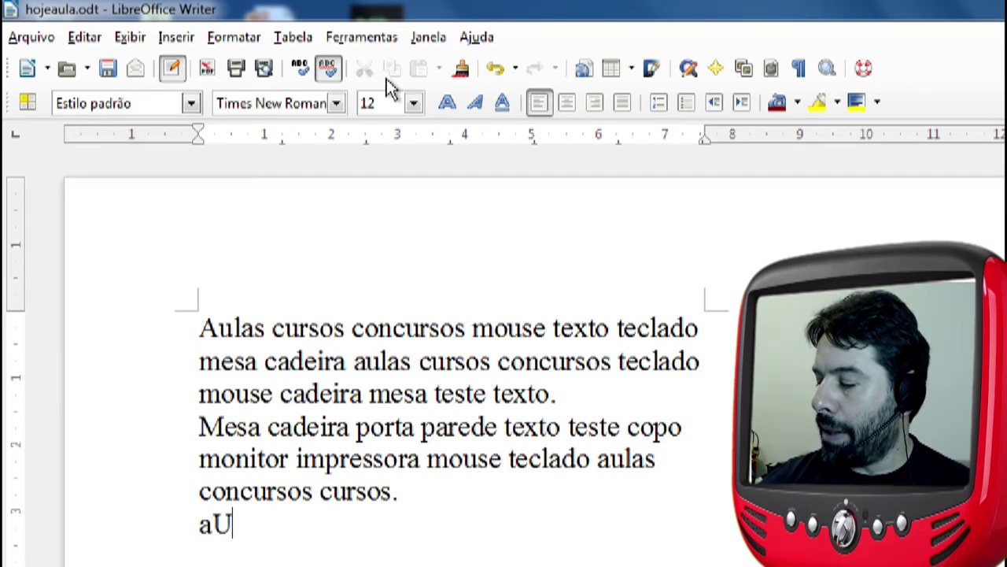
key(BackSpace)
key(BackSpace)
text(Aula)
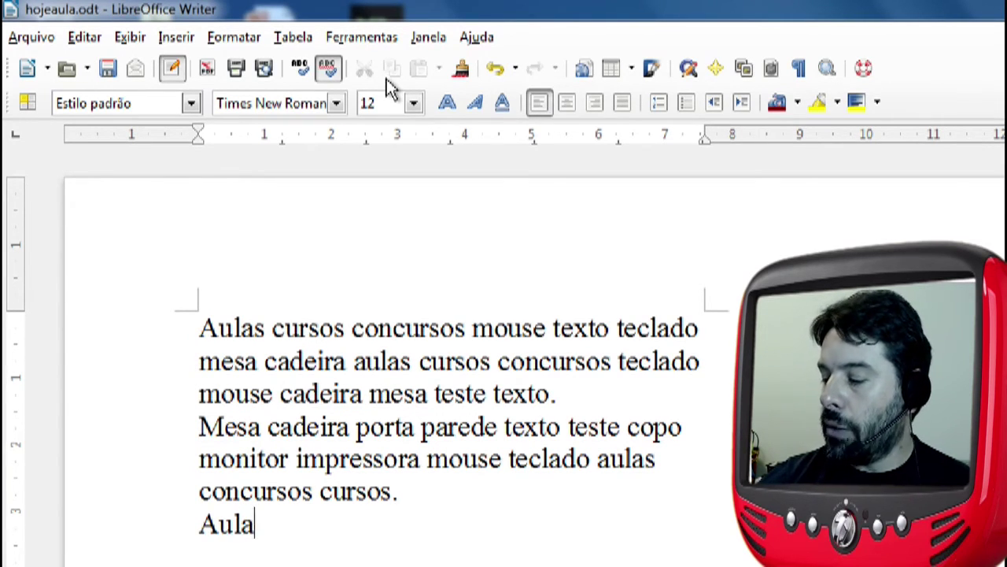
text(s)
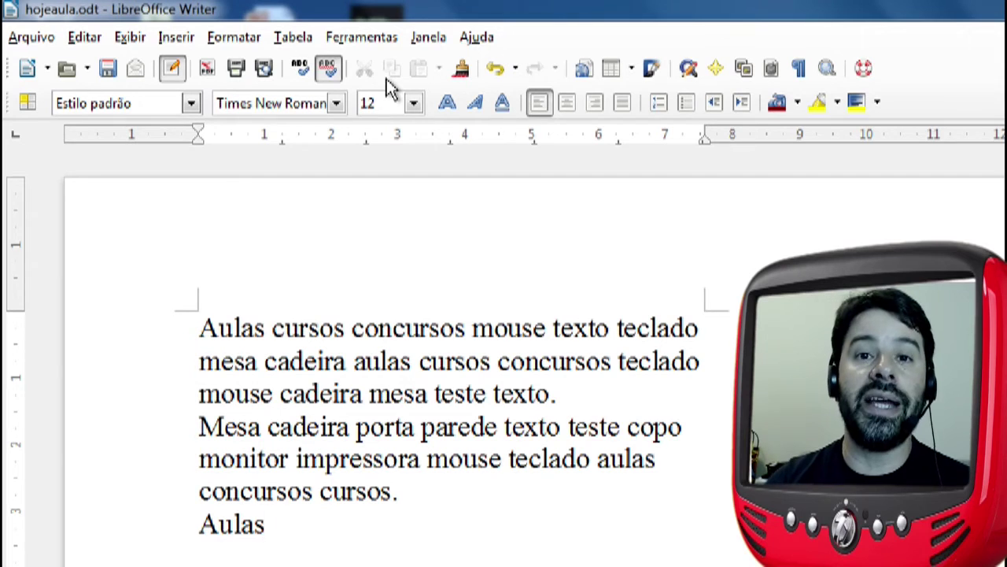
- Delete the word "Aulas" and its paragraph break, returning the cursor to the end of the second paragraph
key(BackSpace)
key(BackSpace)
key(BackSpace)
key(BackSpace)
key(BackSpace)
key(BackSpace)
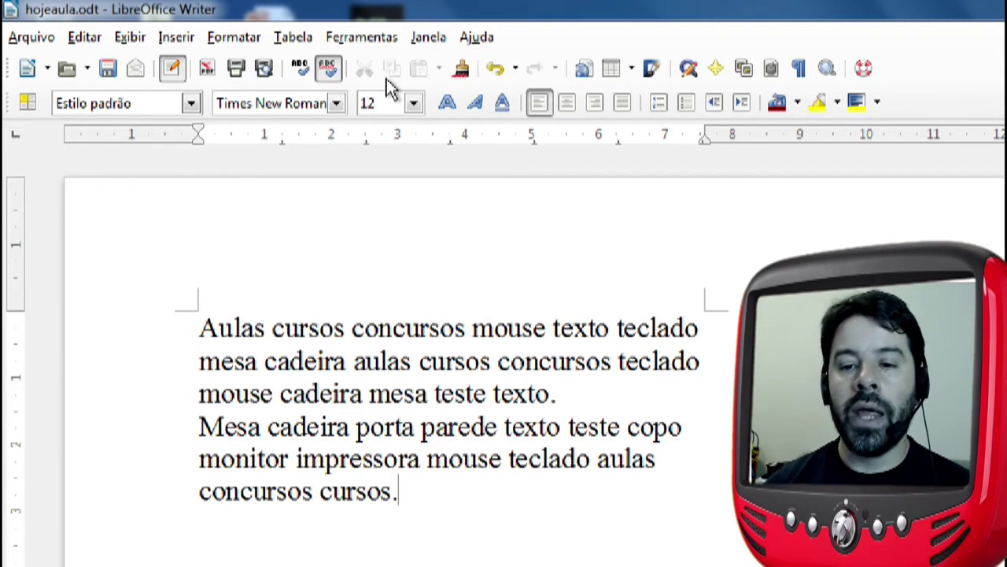
- Insert a page break with no style after the second paragraph and enter "Aulas" on the new page
click(177, 37)
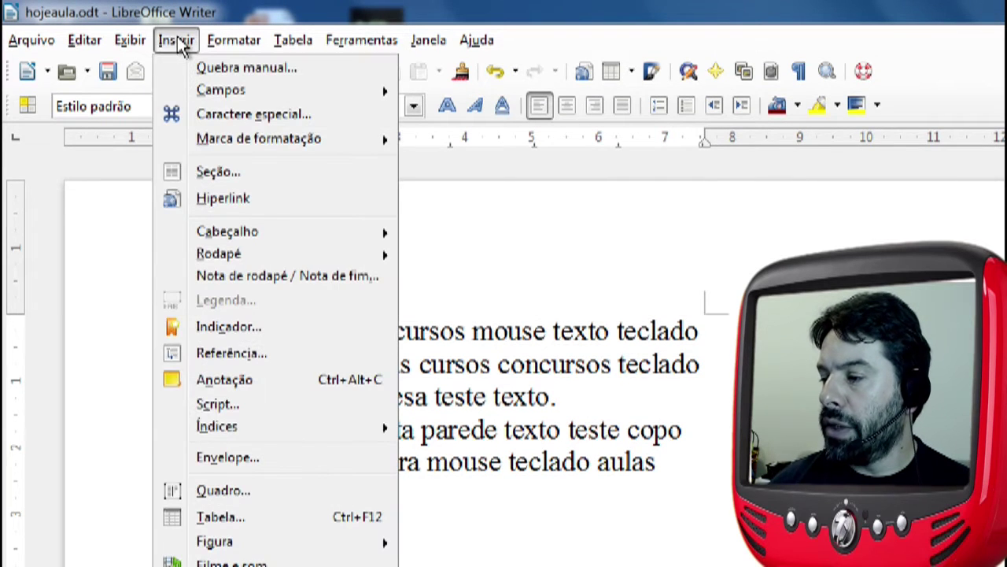
click(223, 71)
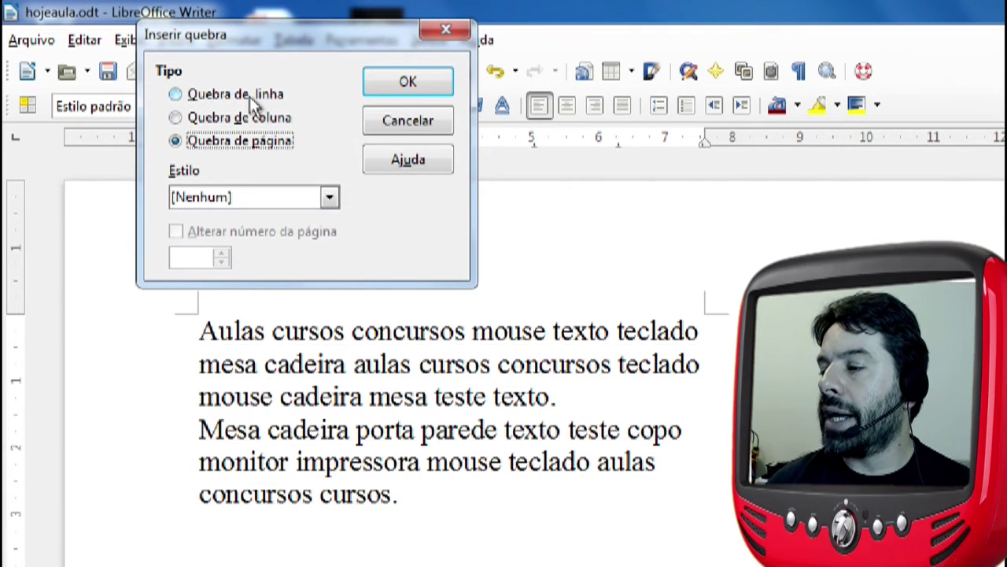
click(251, 118)
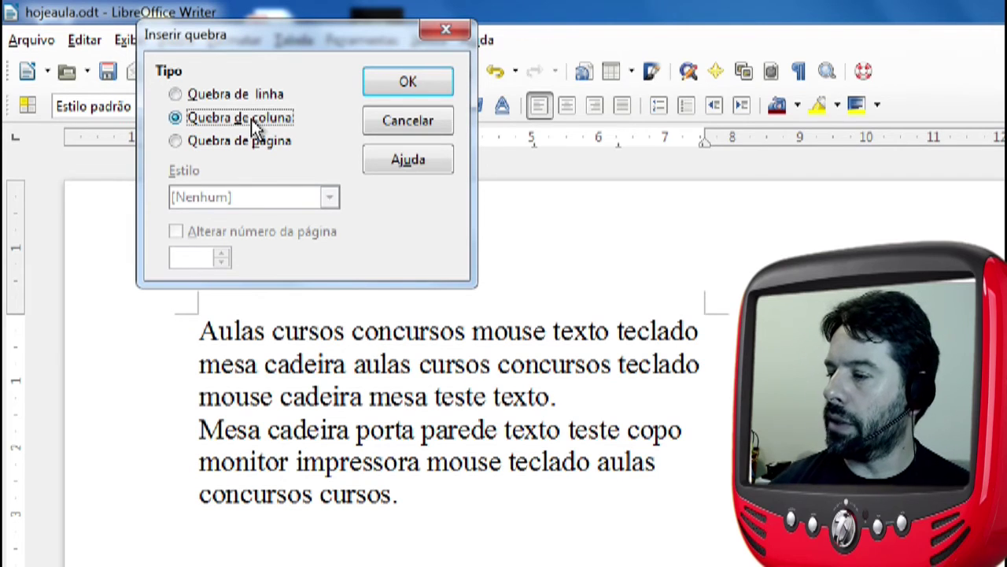
click(254, 142)
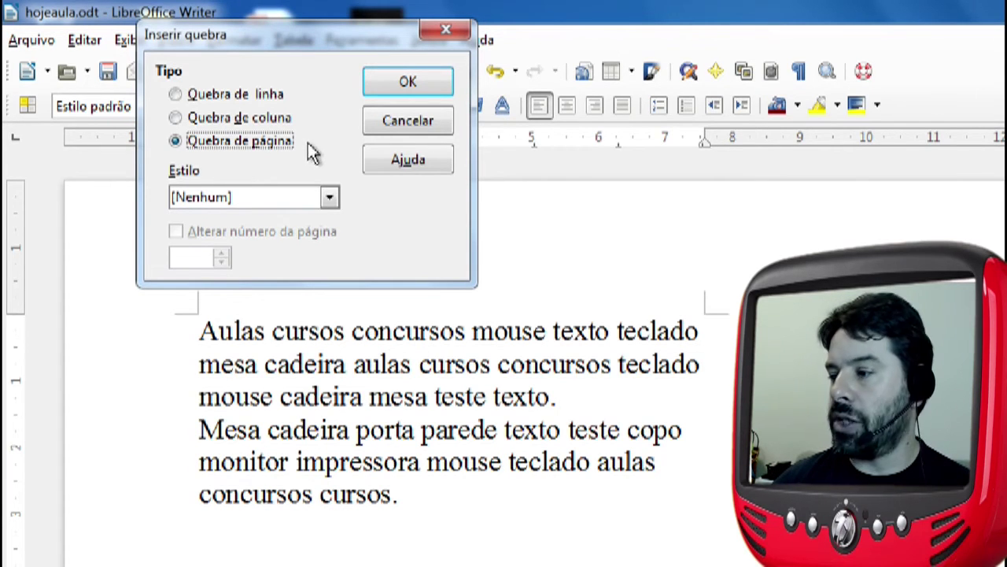
click(407, 84)
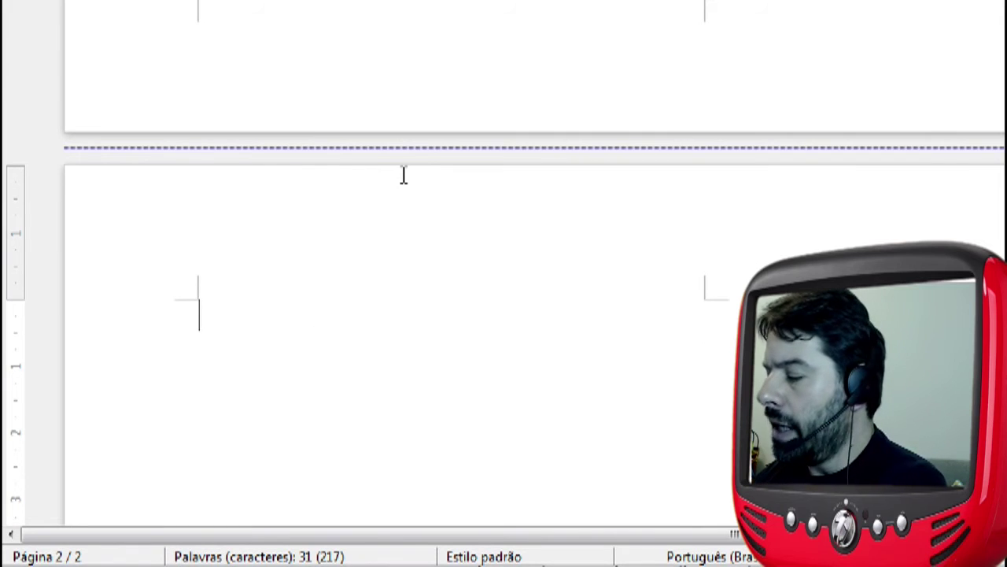
text(Aulas)
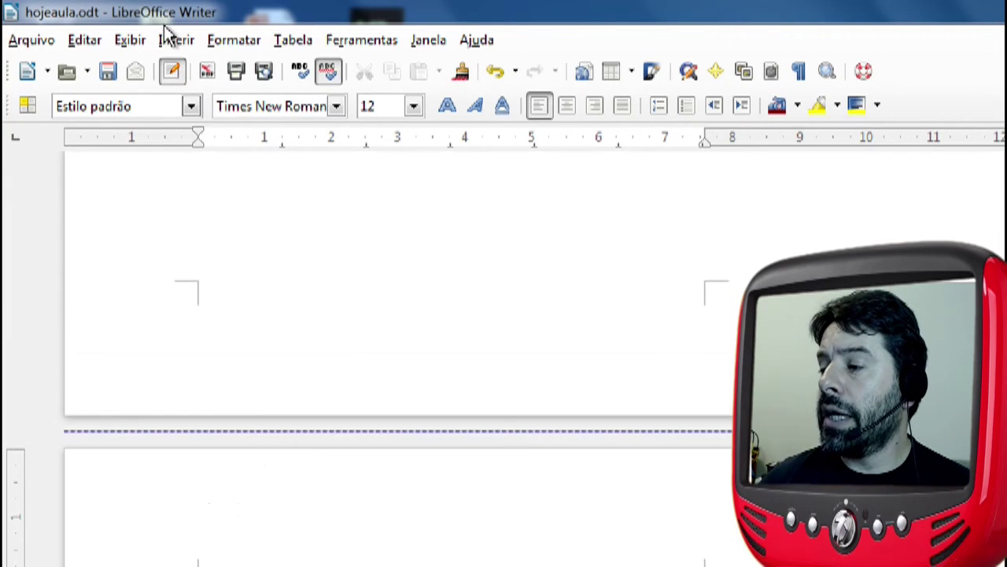
- Review the manual break options once more and close them without inserting a break
click(170, 39)
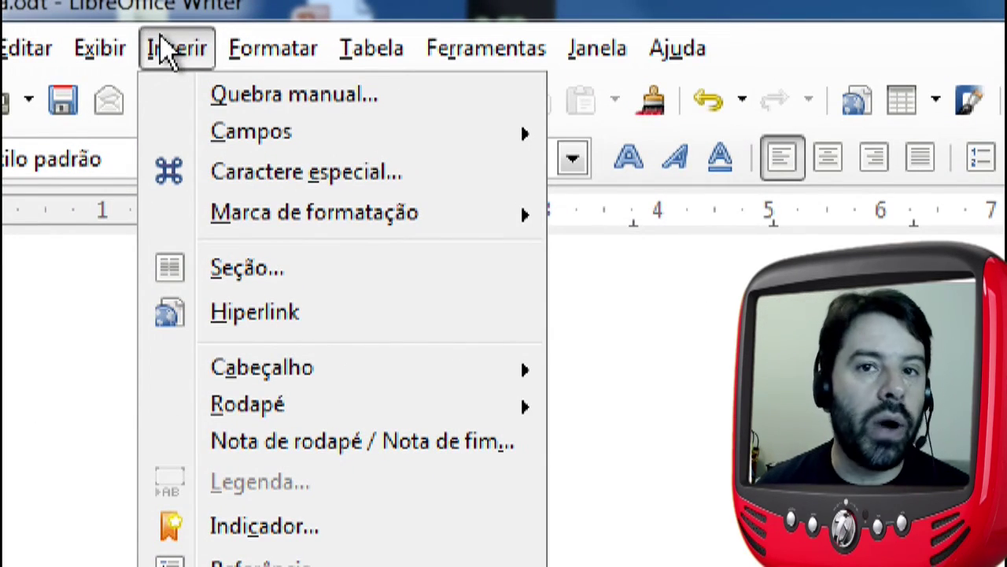
click(254, 96)
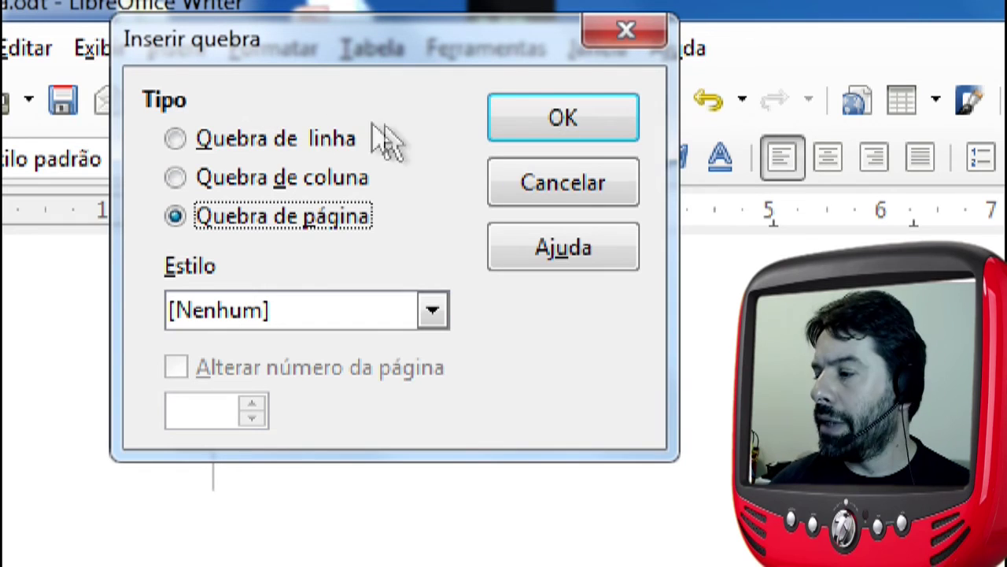
click(547, 191)
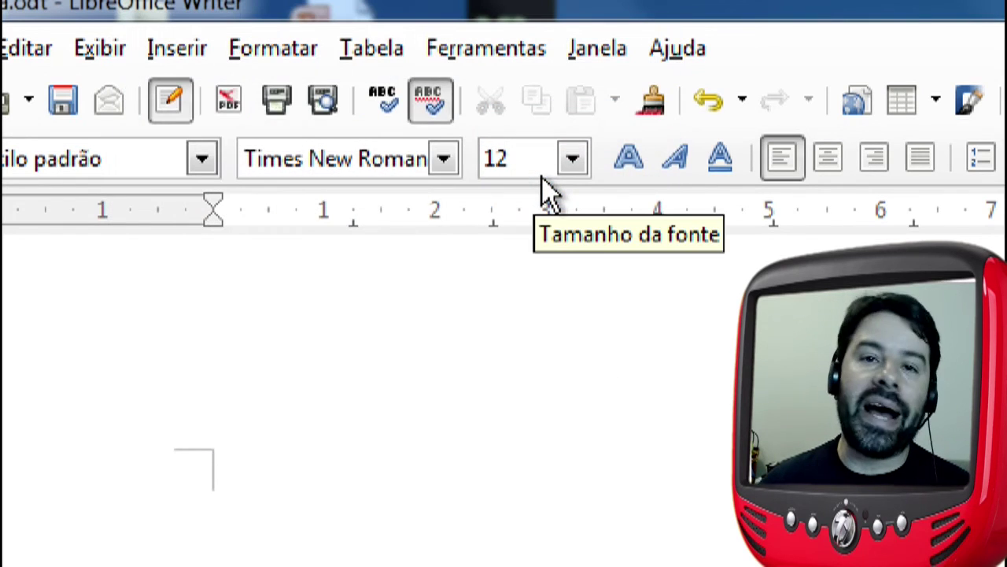